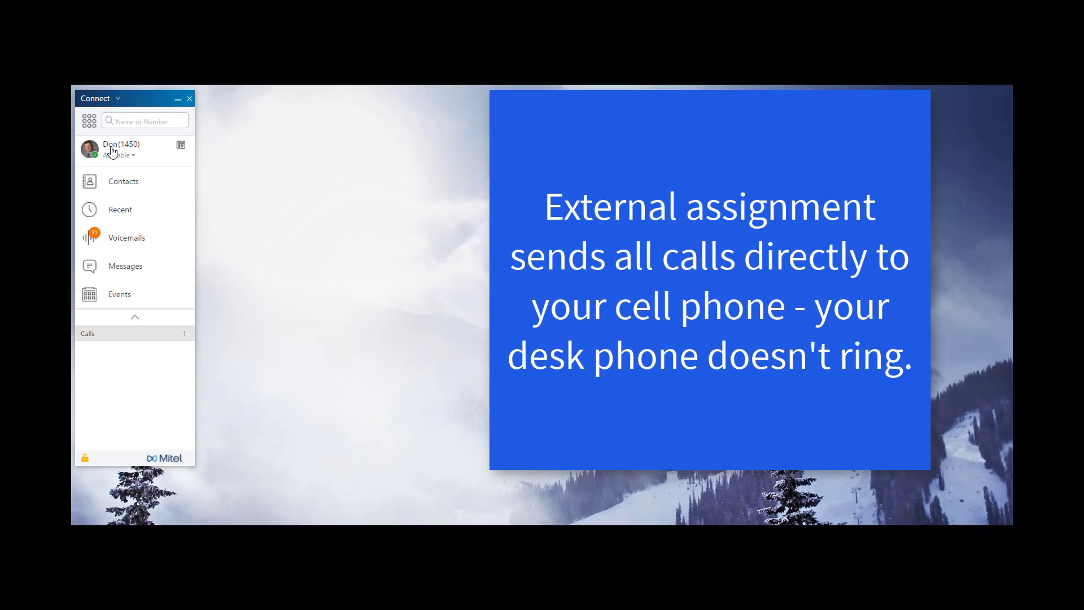
Step: Add the cell number as an External Assignment labelled Cell, with 6 rings and Press 1 to connect
left_click(111, 148)
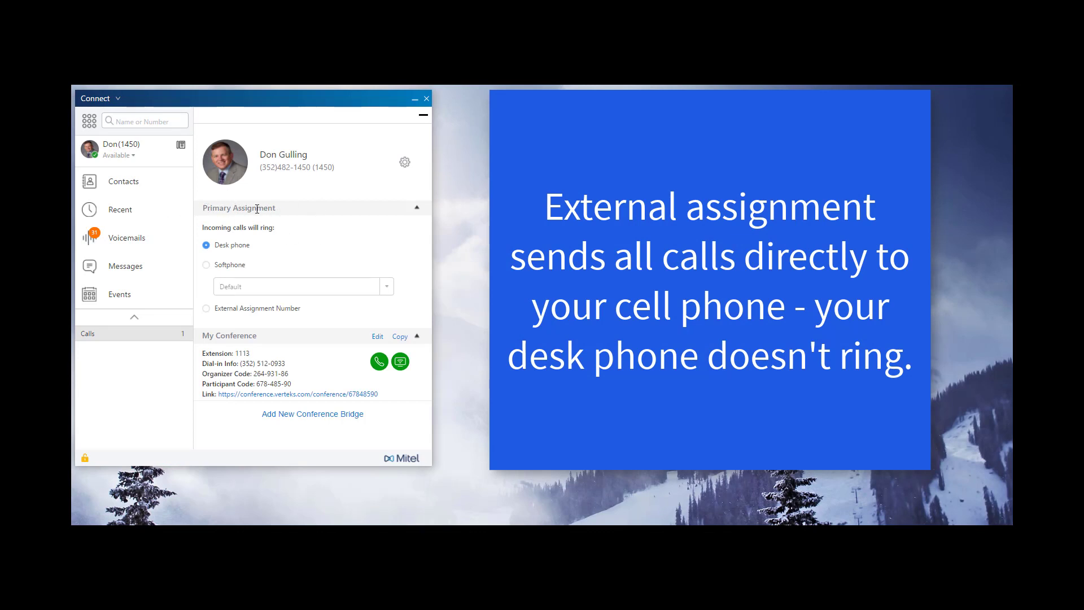
left_click(206, 309)
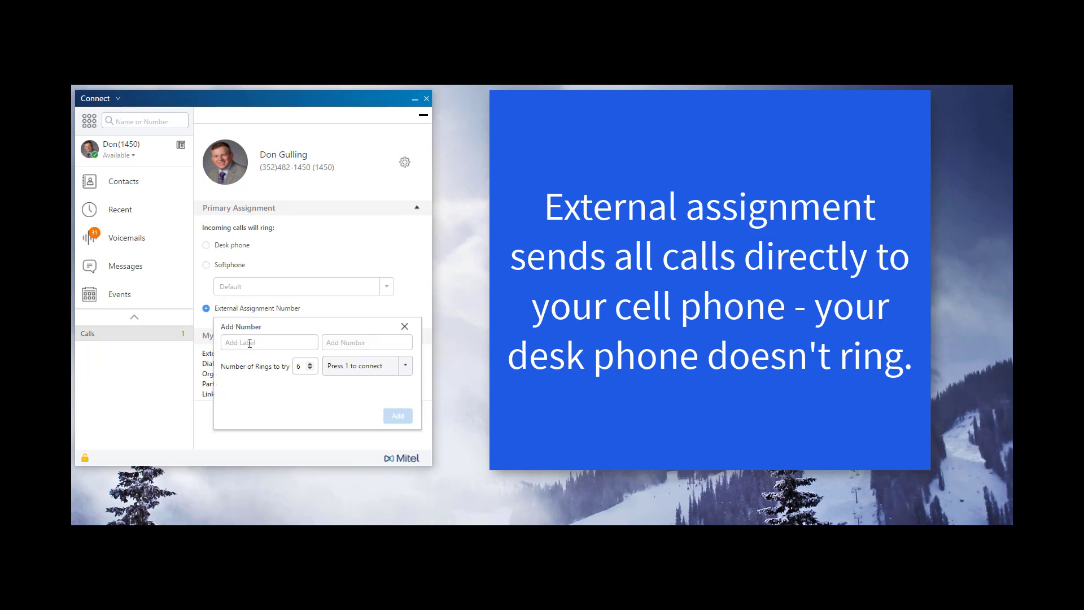
type("Cell")
key("Tab")
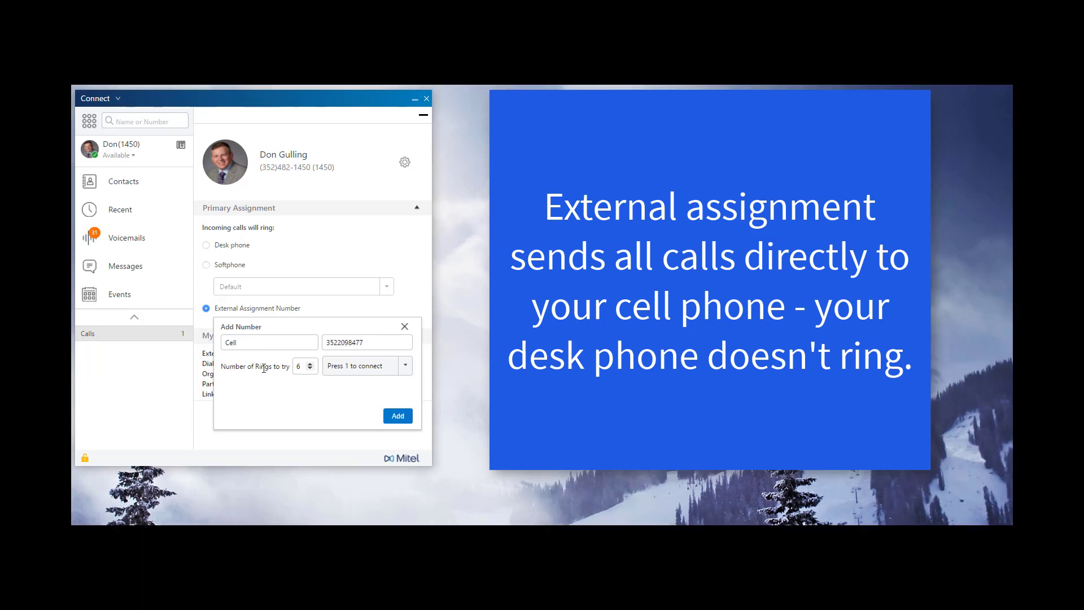
left_click(310, 367)
left_click(405, 367)
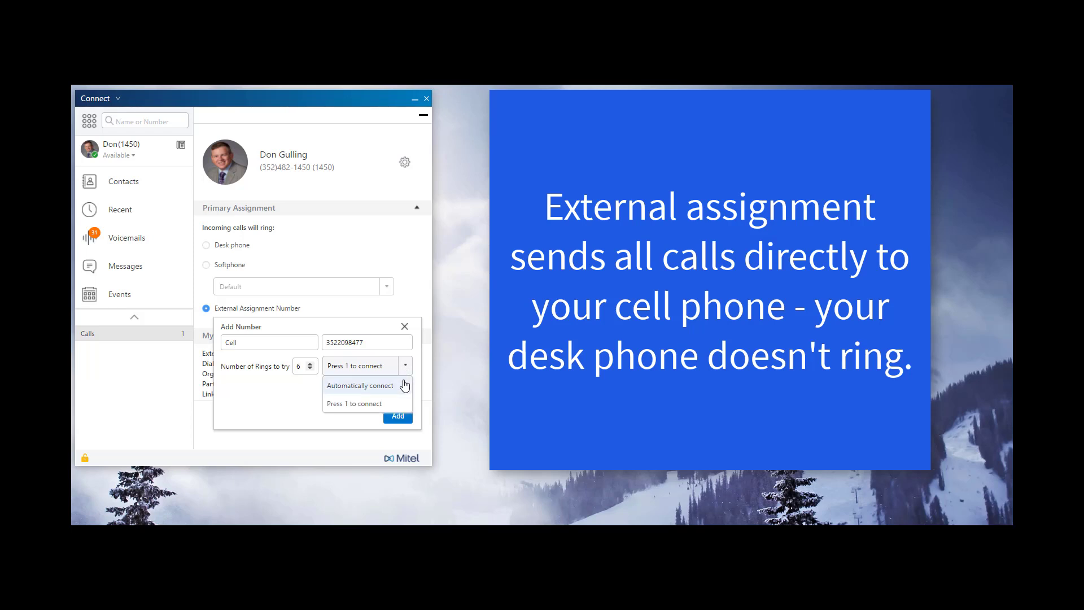
left_click(382, 405)
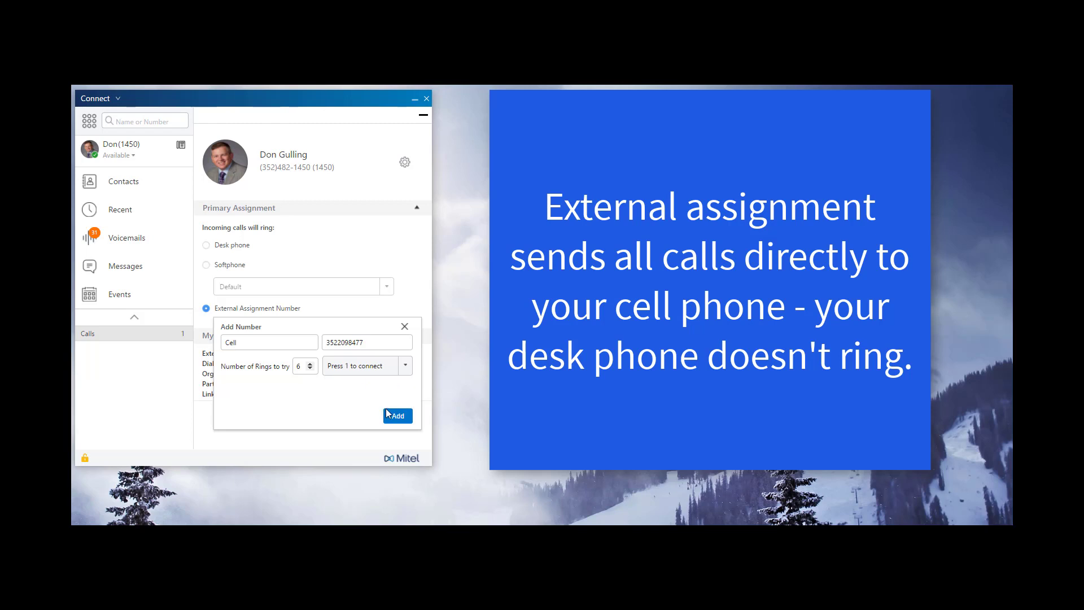
left_click(396, 416)
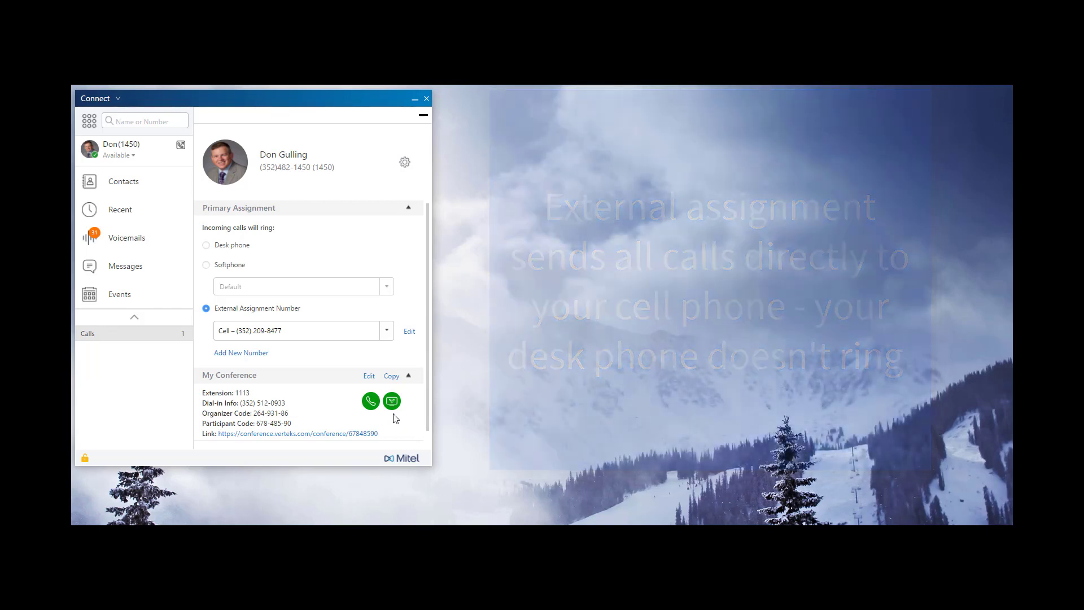
Step: Switch the primary assignment back to the Desk phone
left_click(224, 247)
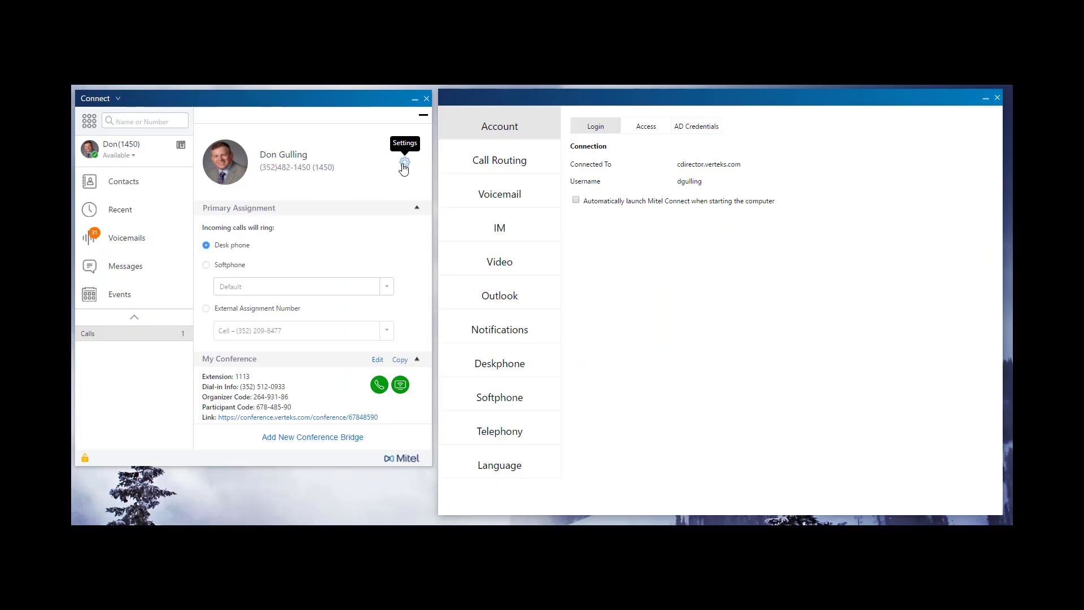
Step: In Call Routing for Available, turn on simultaneous ring with the Cell number and save
left_click(487, 161)
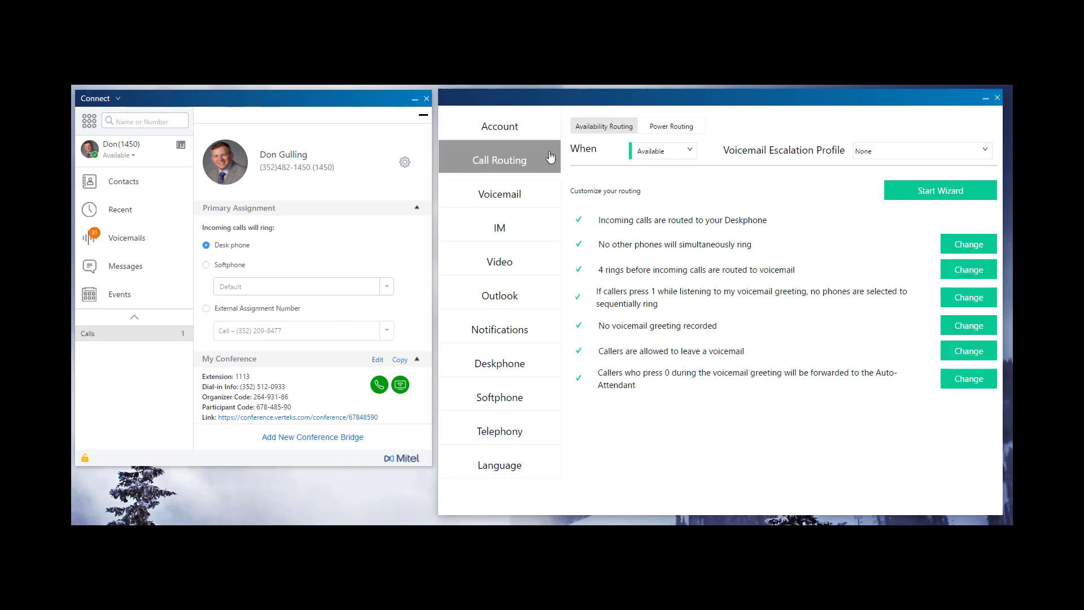
left_click(694, 156)
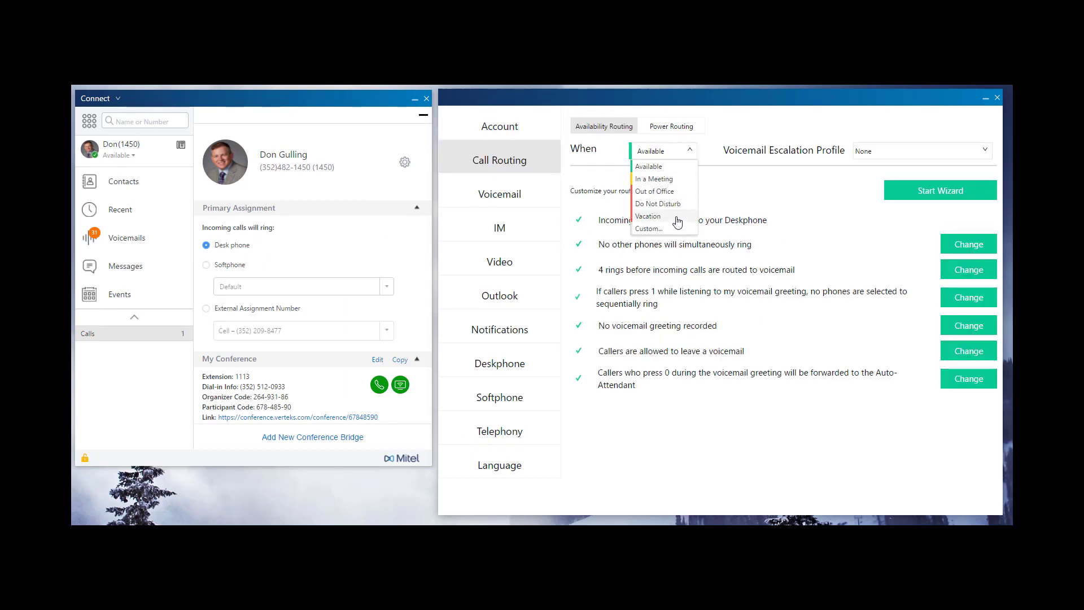
left_click(670, 168)
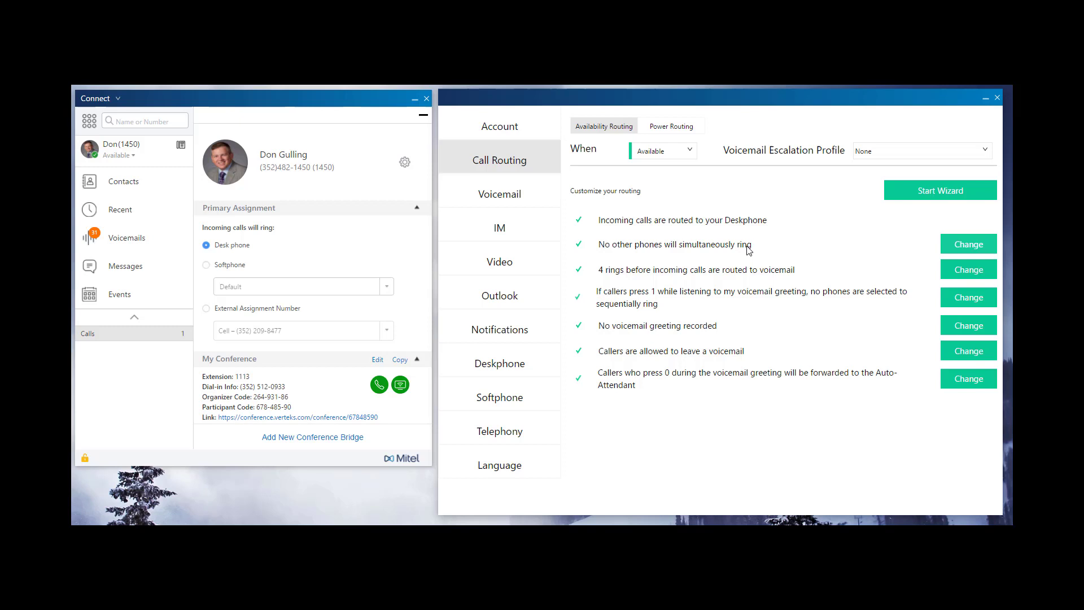
left_click(962, 247)
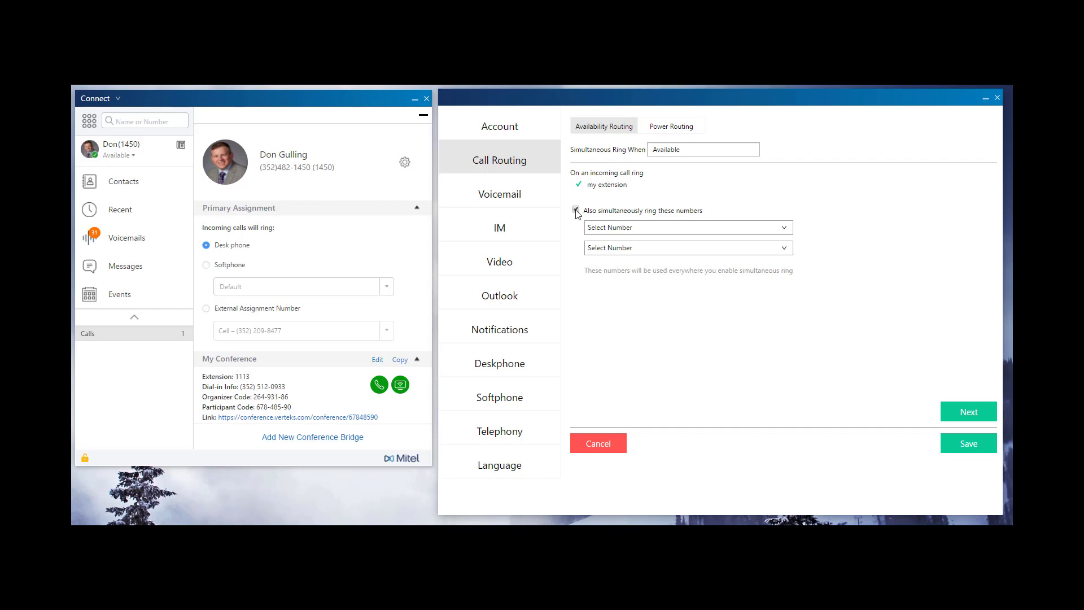
left_click(603, 227)
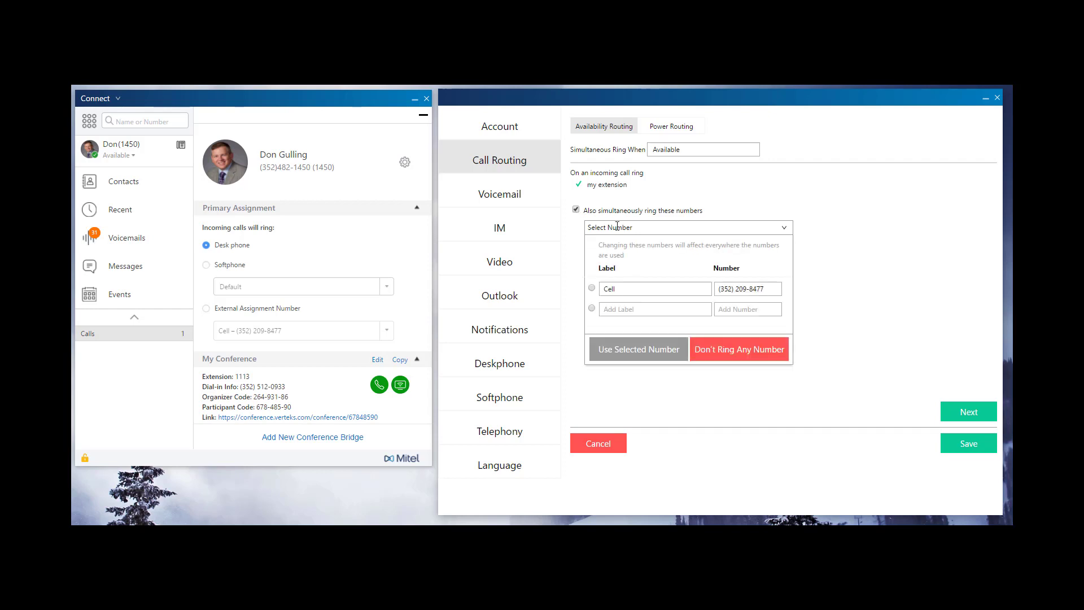
left_click(592, 288)
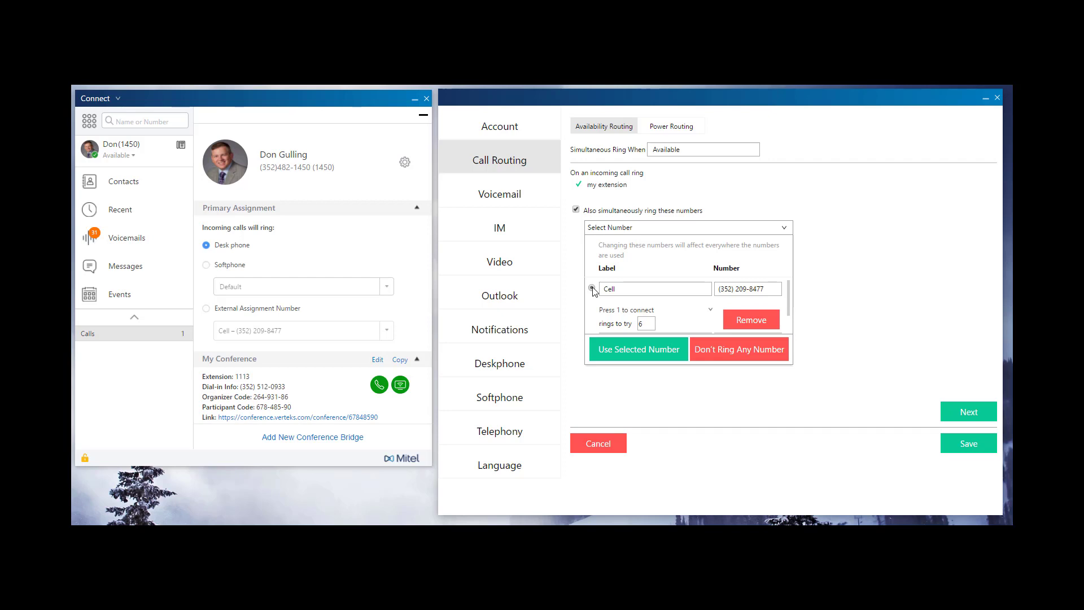
left_click(648, 350)
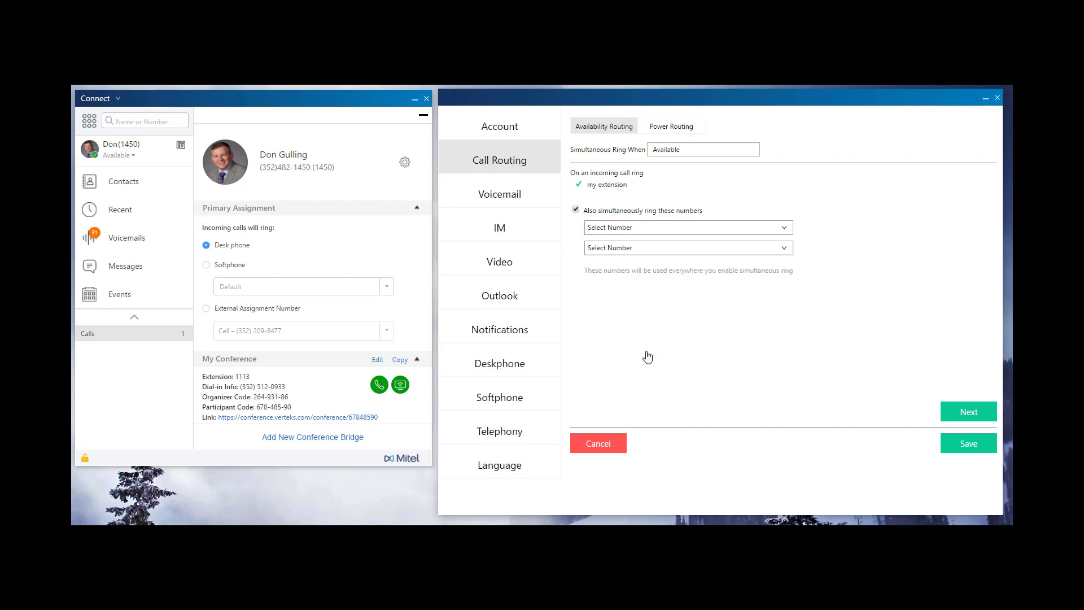
left_click(969, 445)
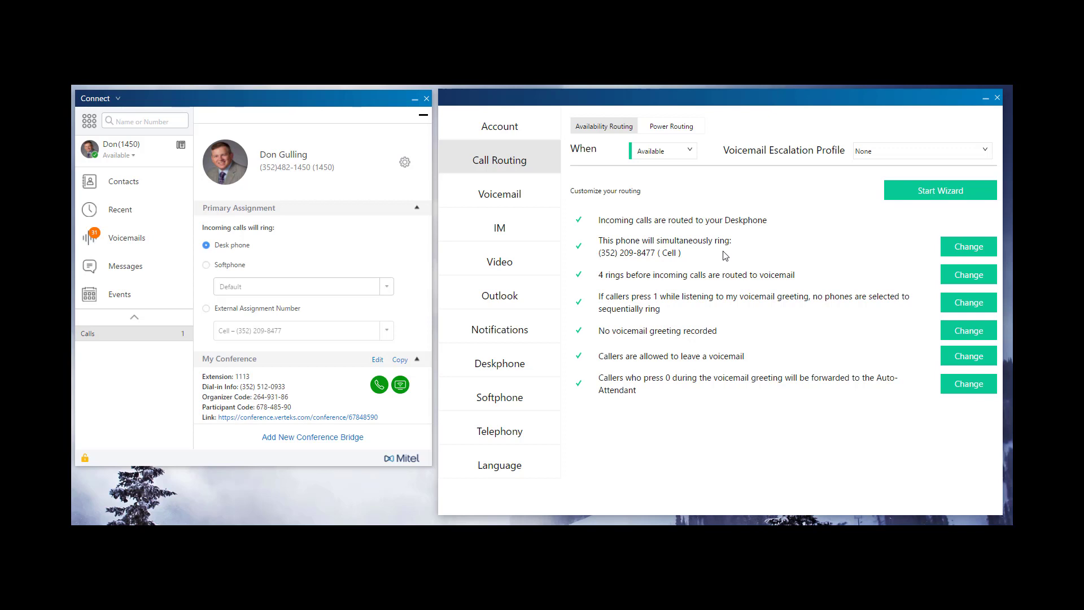
Step: Confirm Cell as the simultaneous ring number and save
left_click(961, 247)
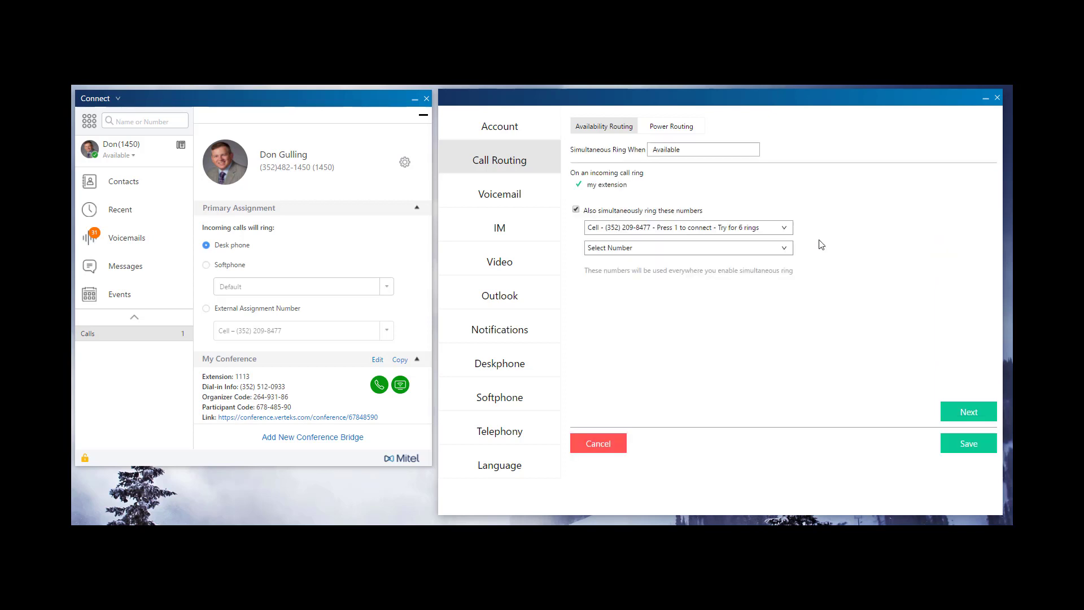
left_click(740, 247)
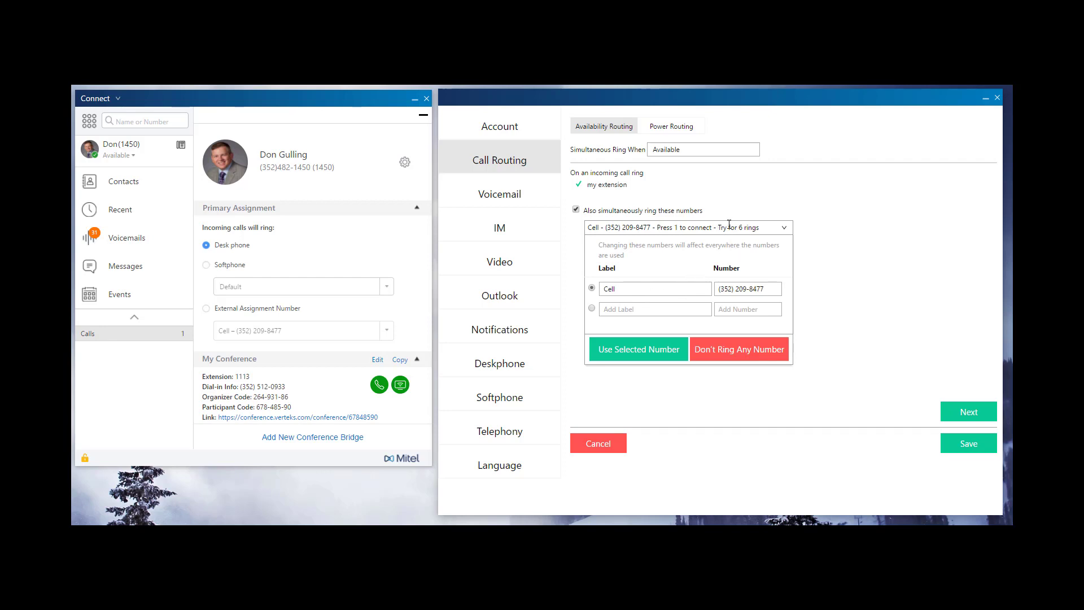
left_click(799, 245)
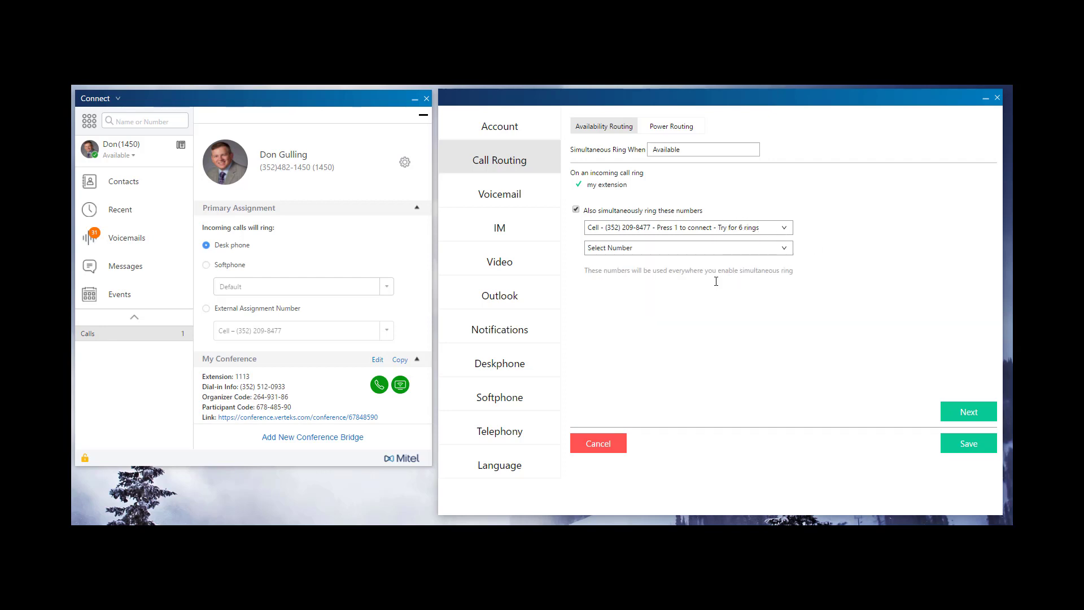
left_click(968, 447)
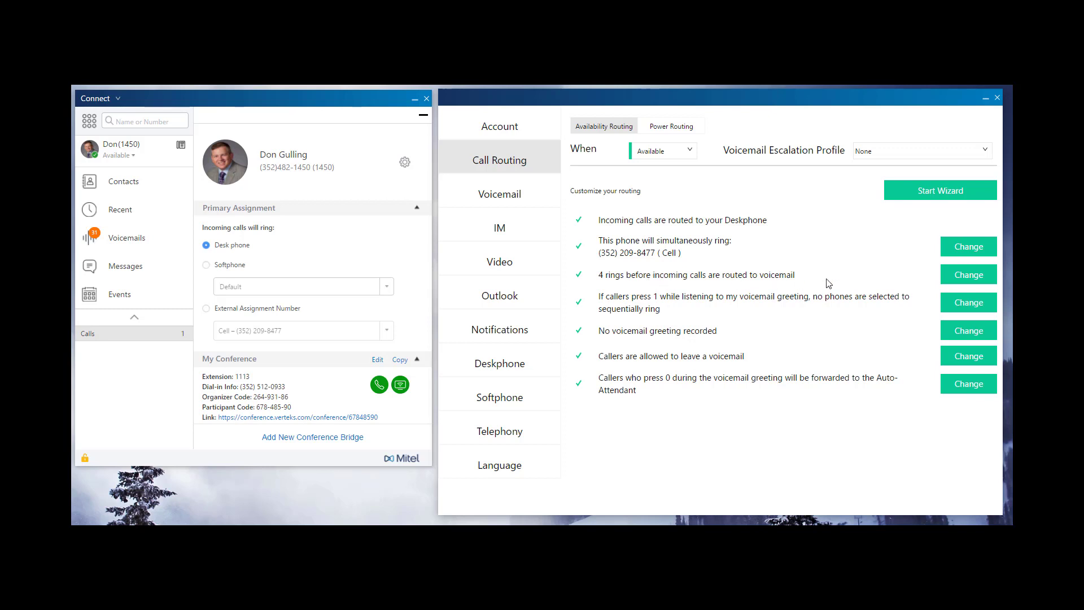
Step: Set 6 rings before forwarding unanswered calls to voicemail and save
left_click(947, 278)
left_click(632, 263)
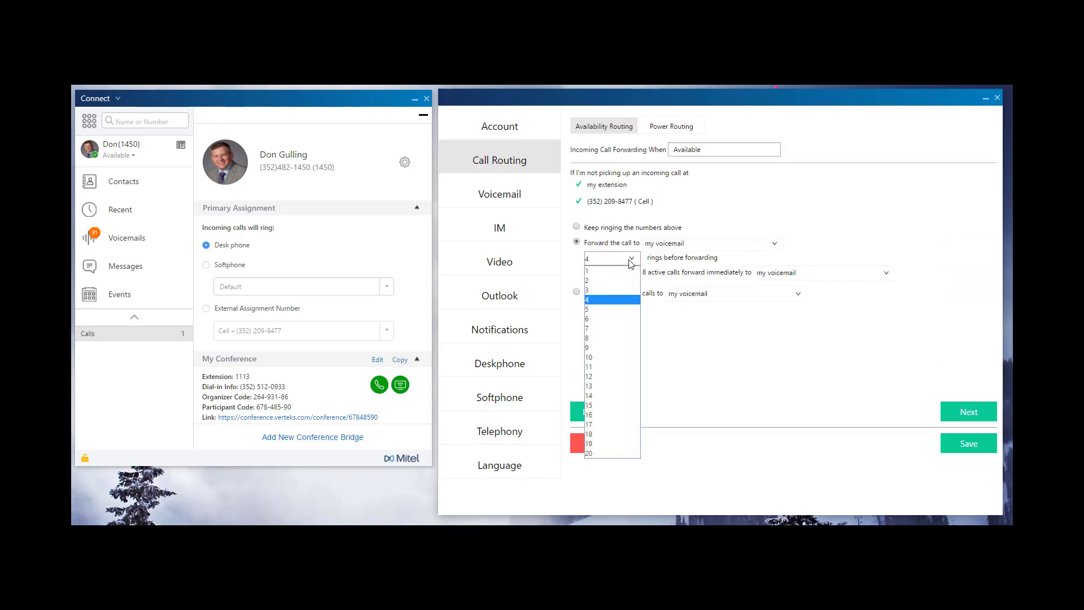
left_click(615, 319)
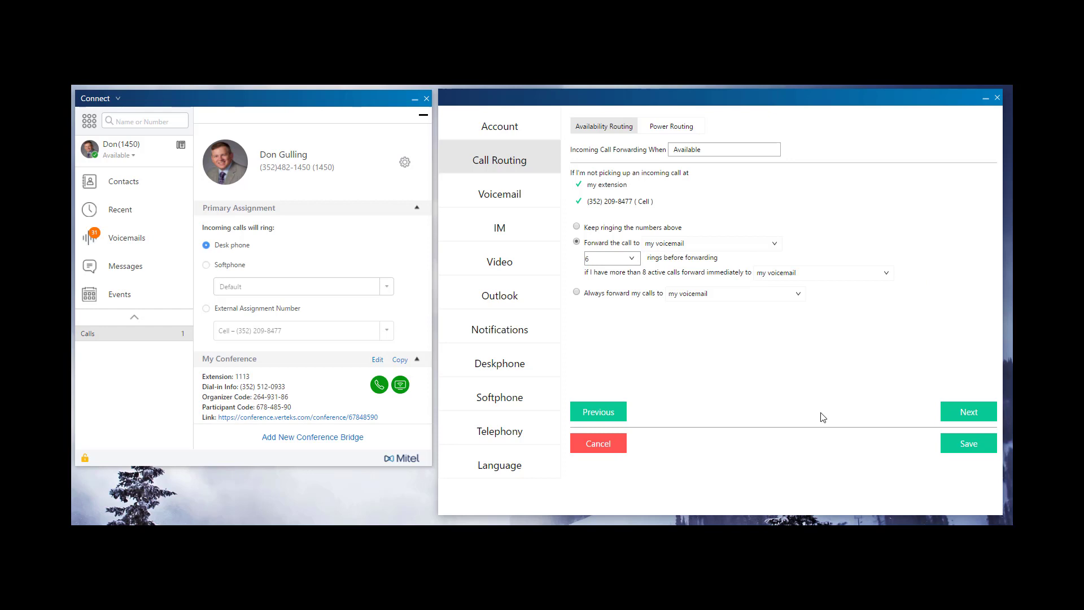
left_click(975, 444)
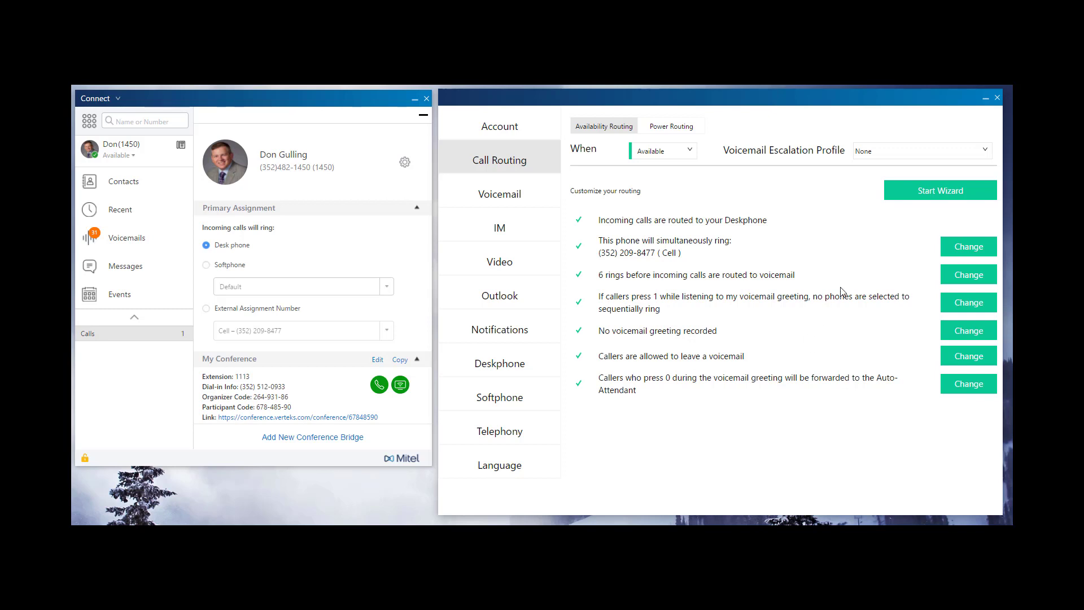
Step: Turn off simultaneous ringing of the Cell, save, and close the Settings window
left_click(952, 247)
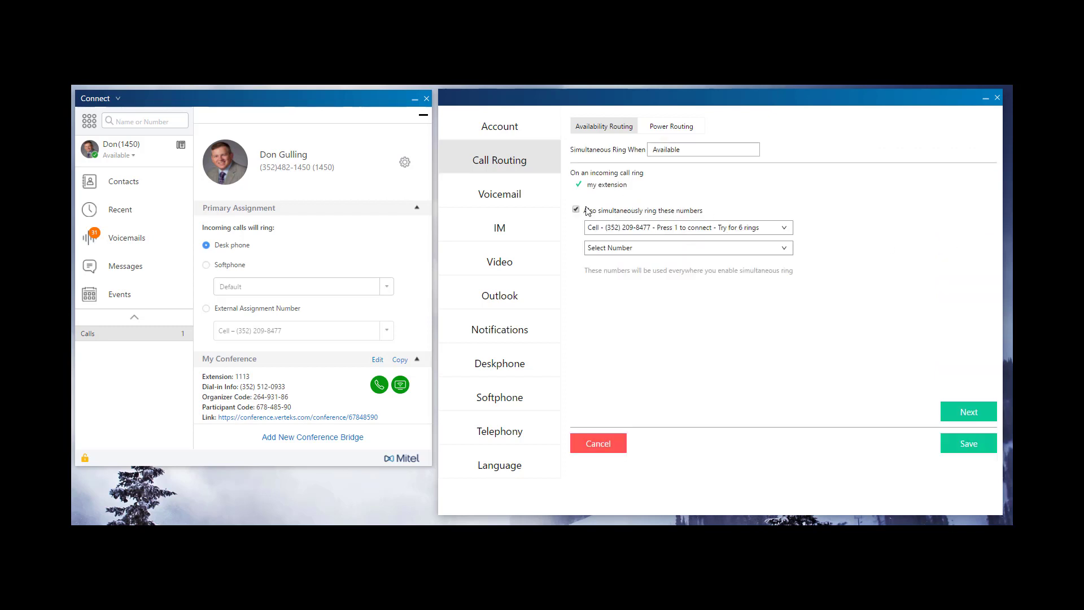
left_click(576, 209)
left_click(969, 444)
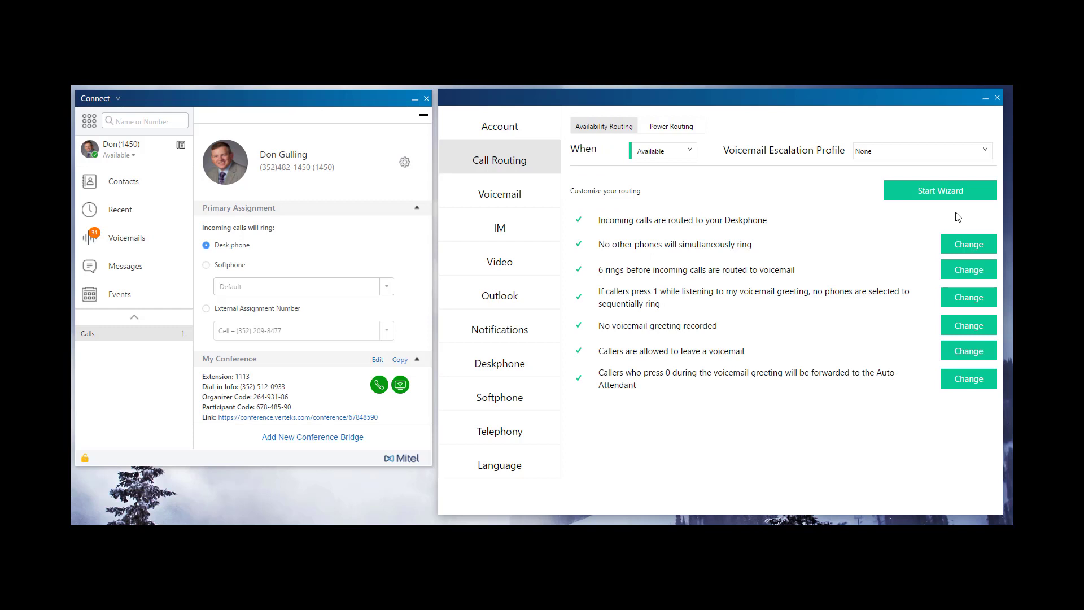
left_click(998, 98)
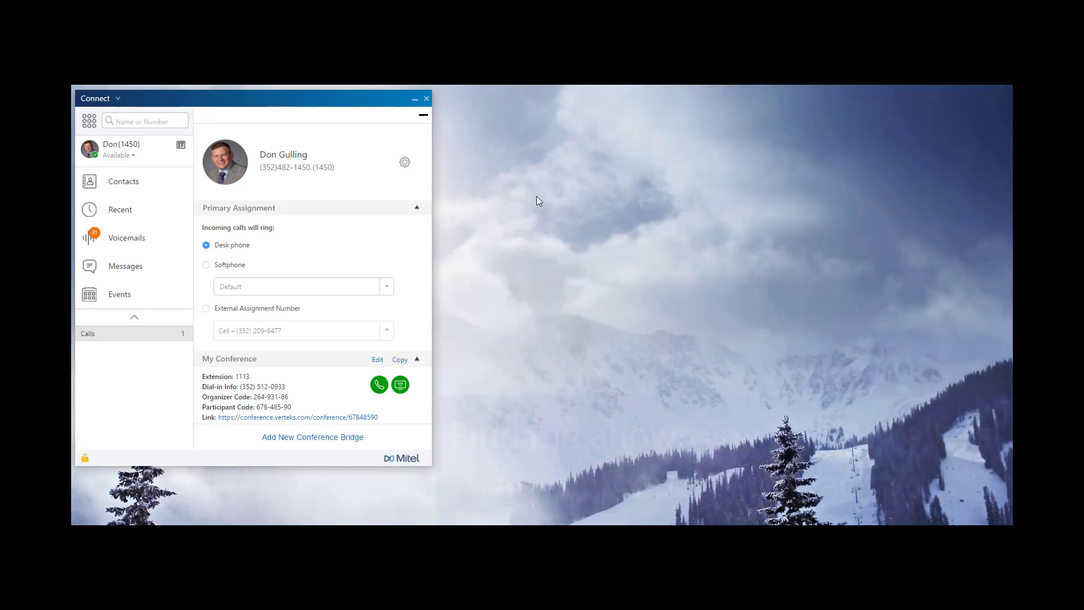
Step: Reopen Settings on the Call Routing page for the Available status
left_click(403, 163)
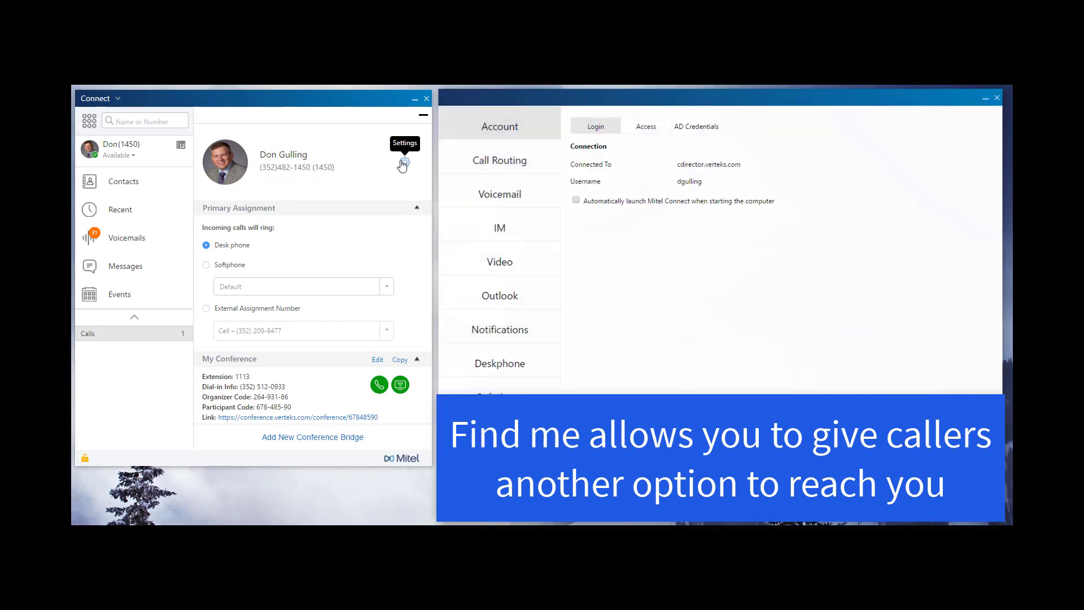
left_click(511, 166)
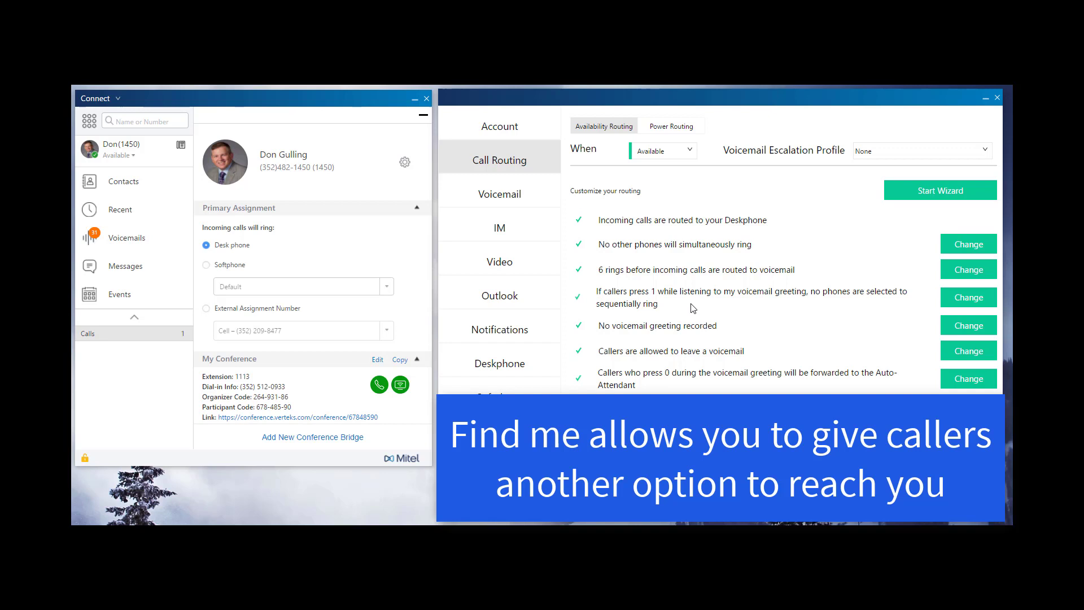
Step: Set Cell as the first FindMe number for callers who press 1
left_click(953, 298)
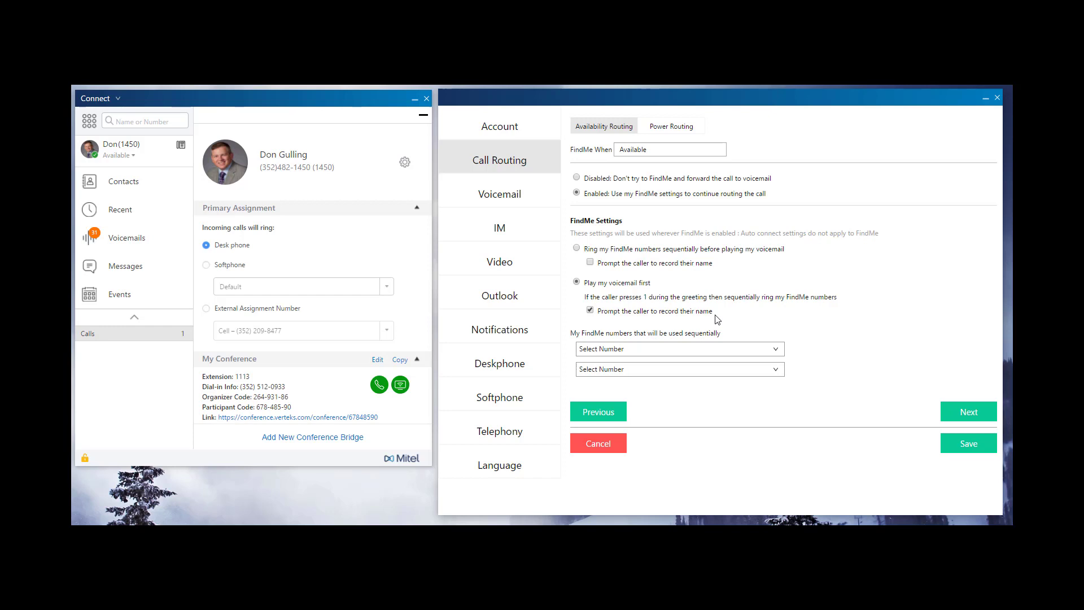
left_click(643, 349)
left_click(584, 336)
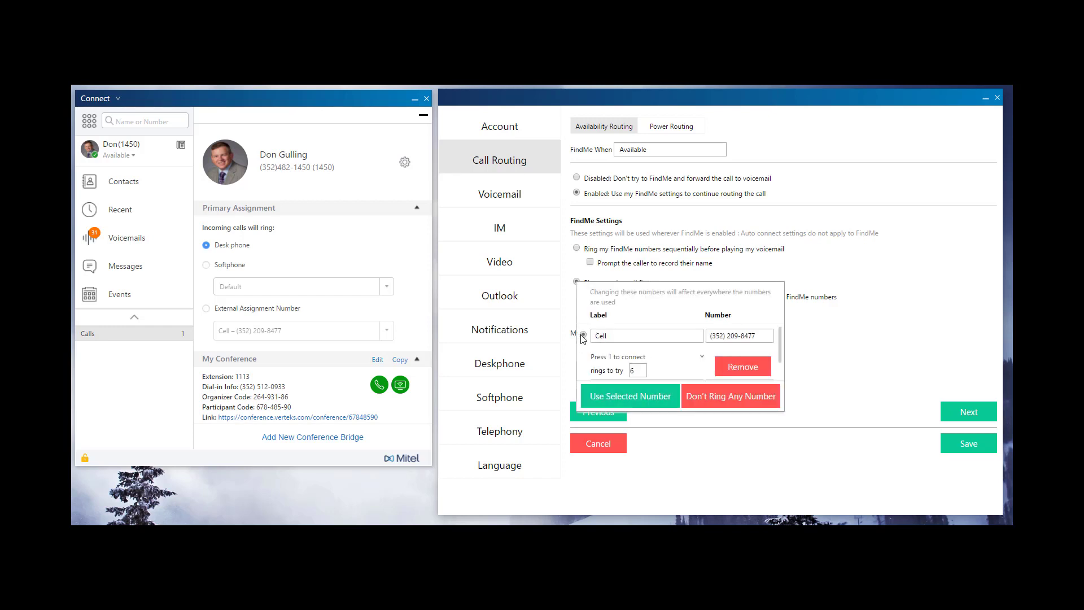
left_click(616, 401)
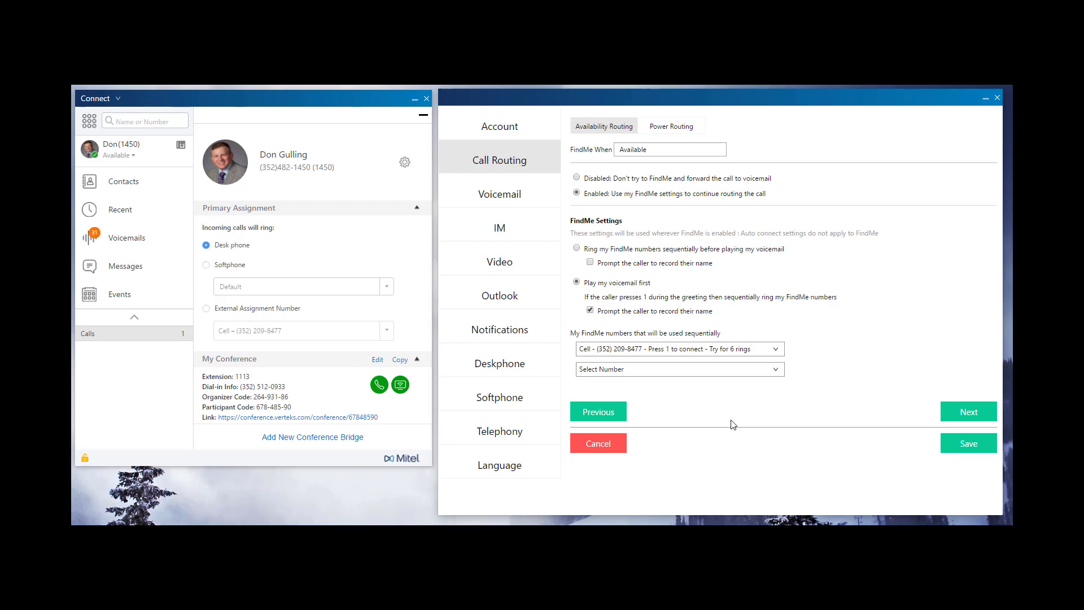
Step: Save FindMe, then create a new labelled entry with the contact's name and phone number
left_click(964, 447)
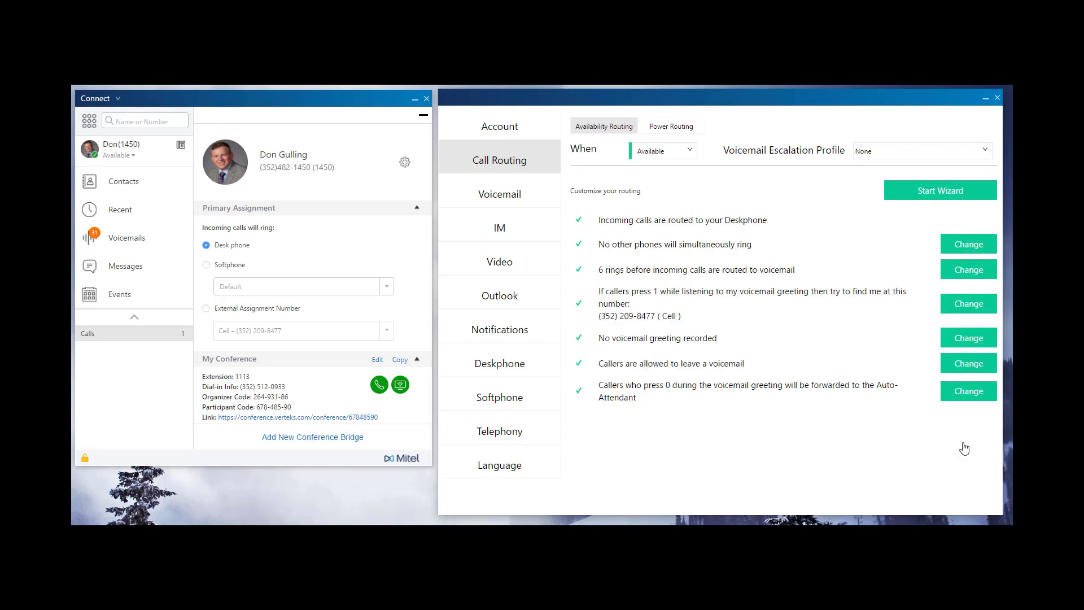
left_click(960, 304)
left_click(641, 370)
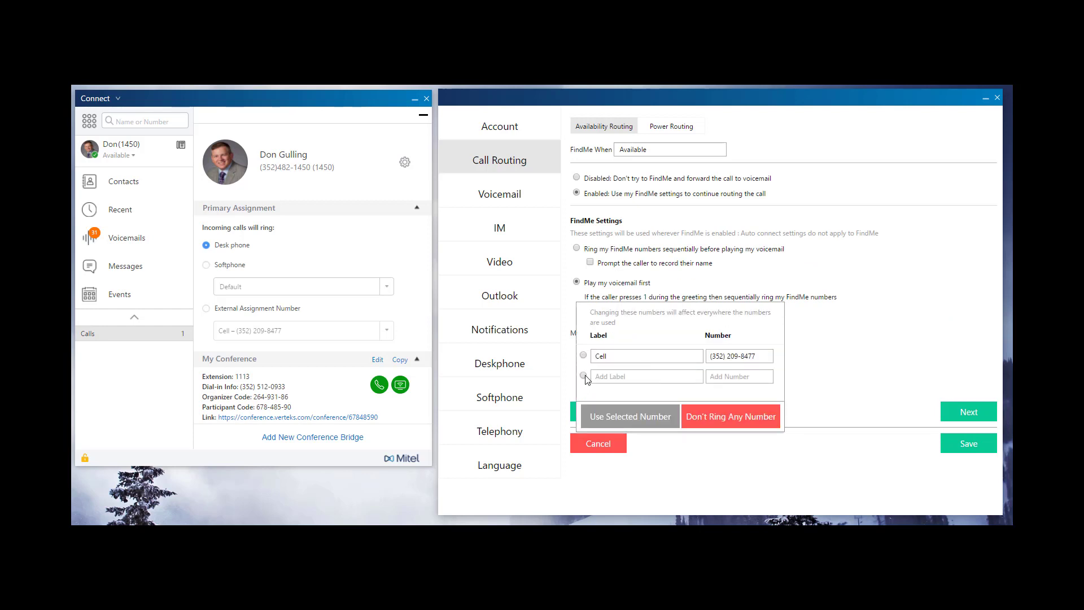
left_click(617, 376)
type("Paul V")
key("Tab")
type("3525551212")
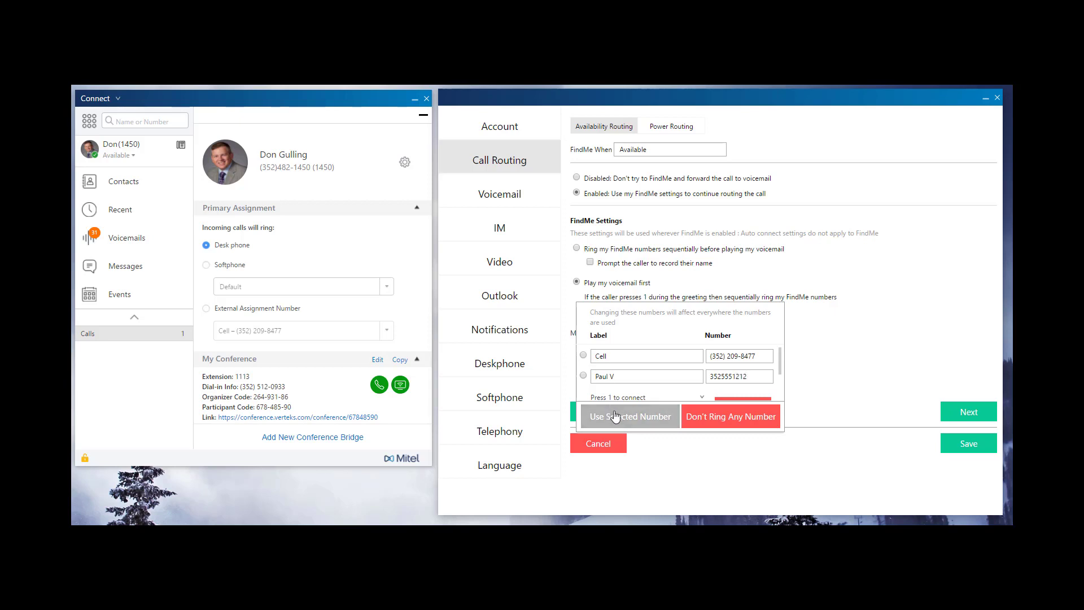
Step: Use the new entry as the second FindMe number and save the changes
scroll(672, 390, "down", 1)
scroll(674, 374, "up", 1)
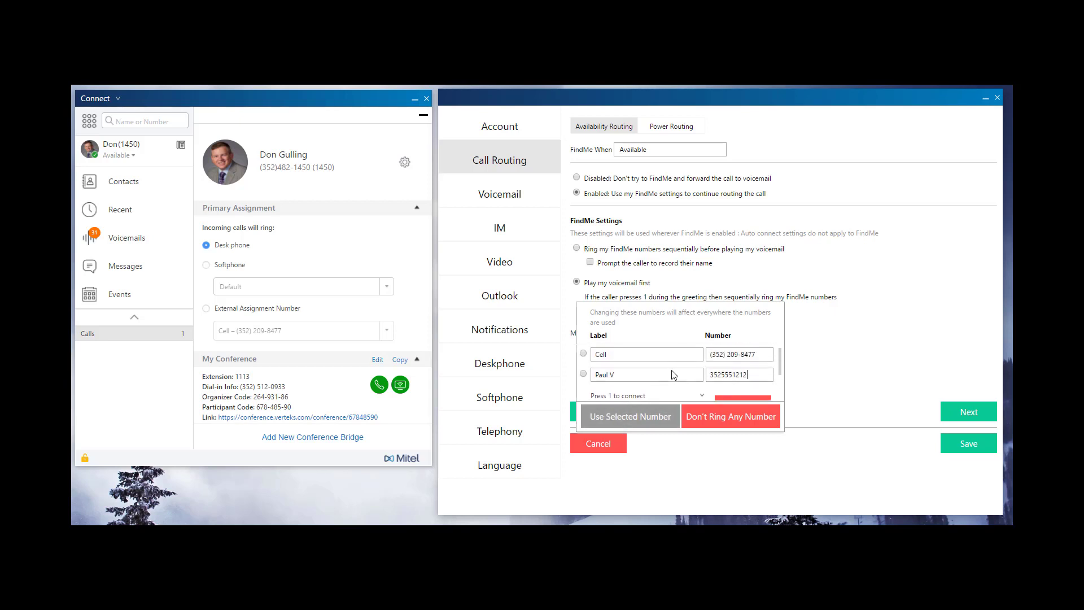
left_click(583, 376)
left_click(601, 416)
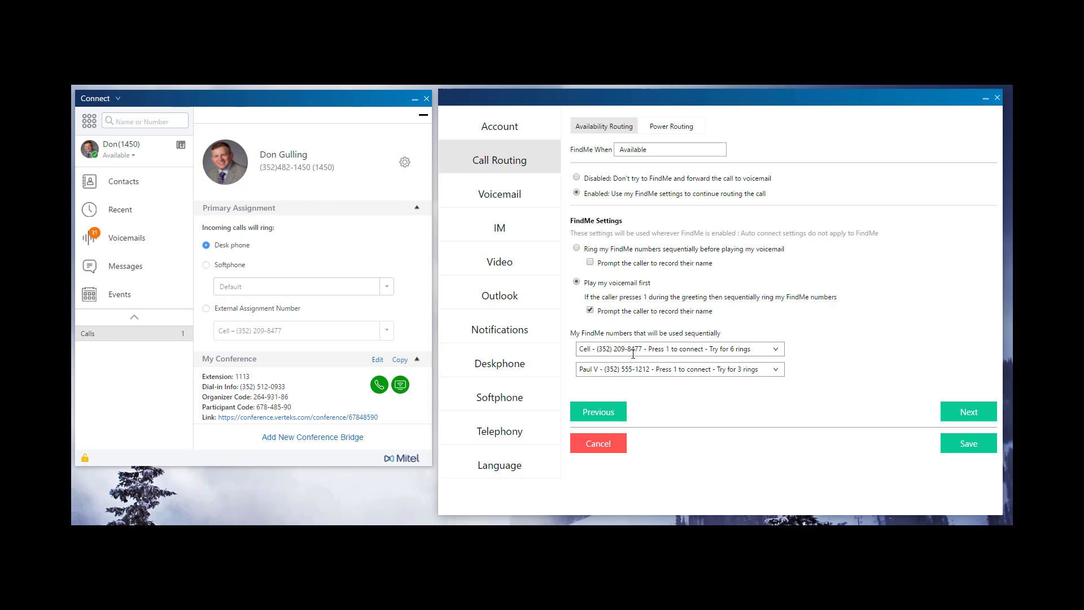
left_click(773, 373)
left_click(815, 362)
left_click(966, 445)
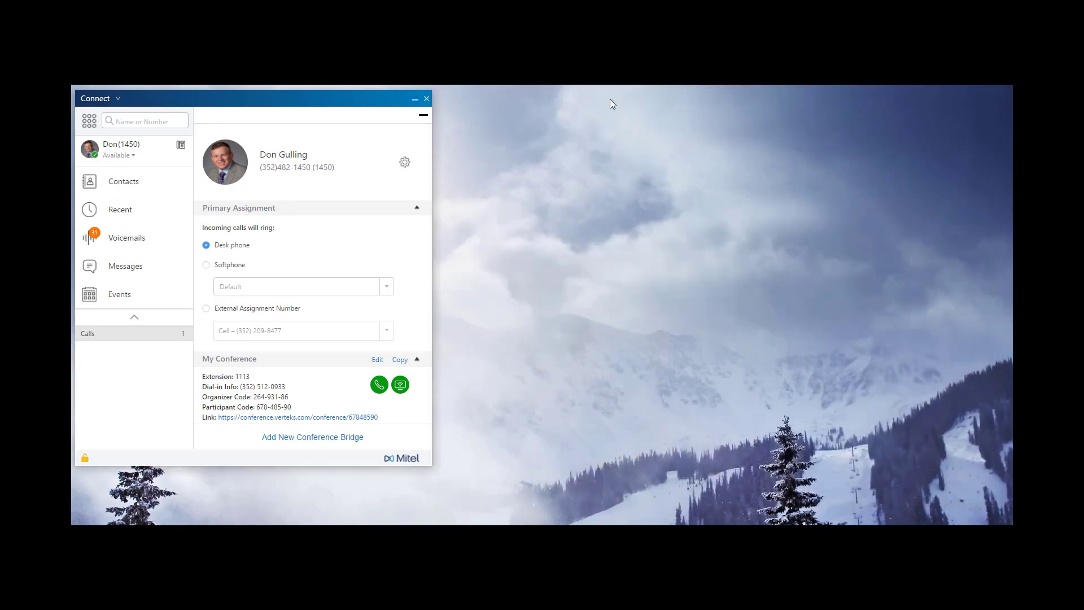
Step: Review the Call Routing summary, close Settings, and collapse the detail panel
left_click(405, 162)
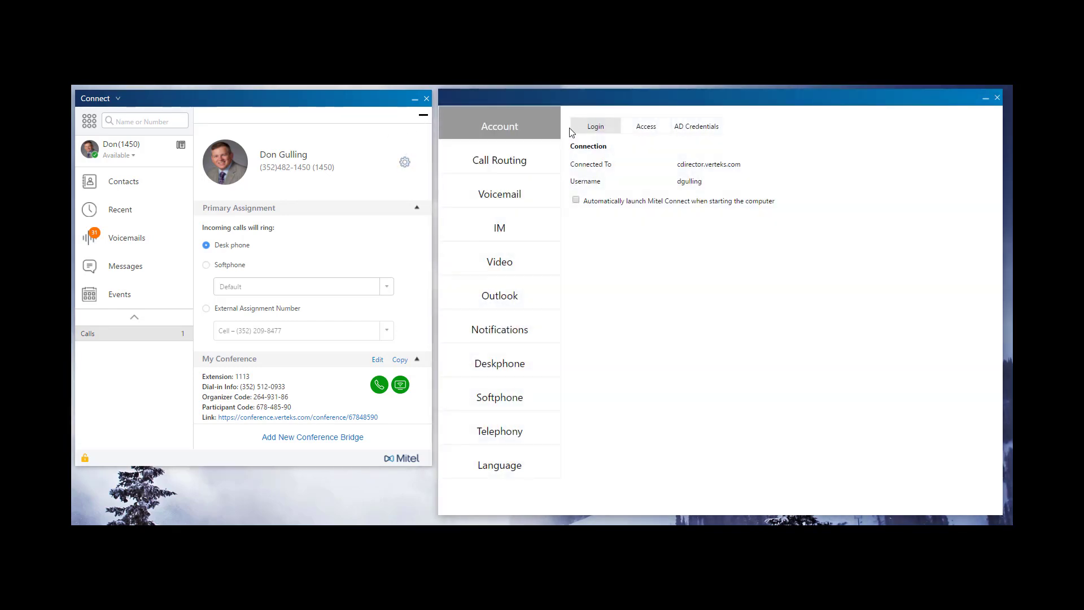
left_click(503, 169)
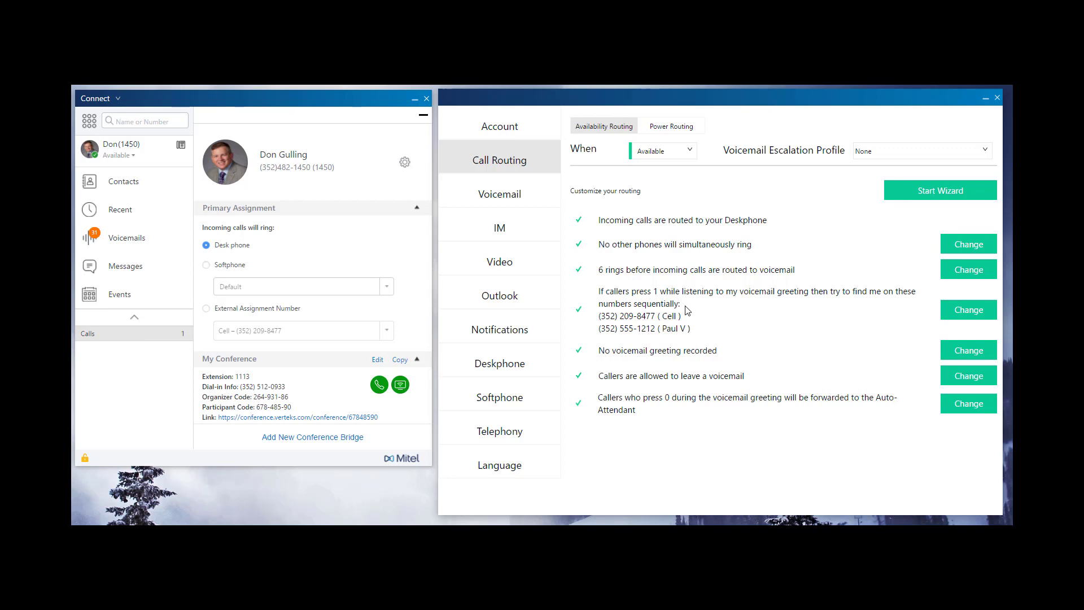
left_click(998, 98)
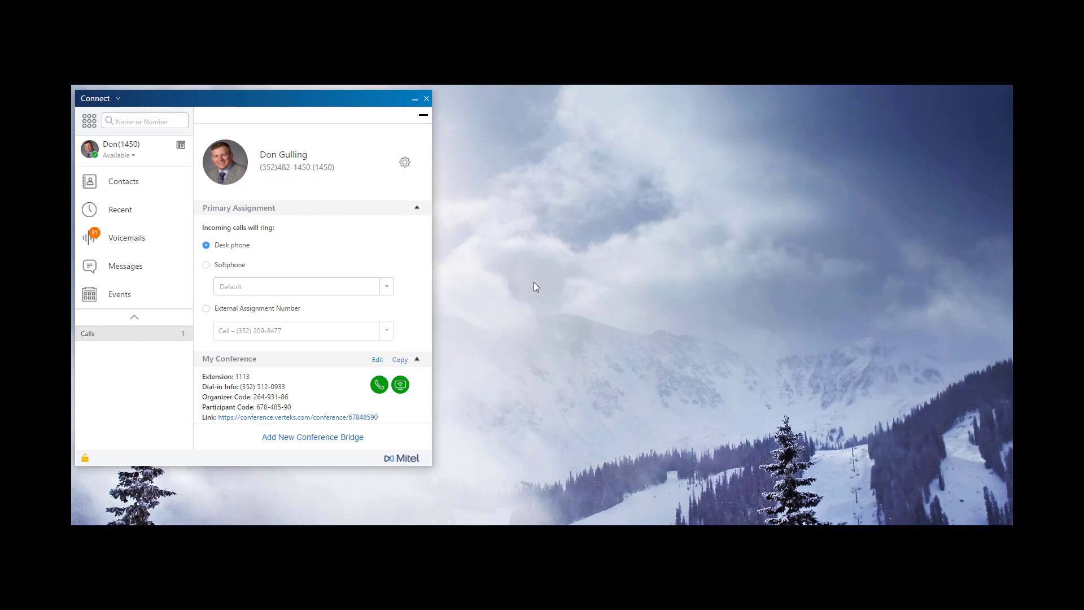
left_click(423, 115)
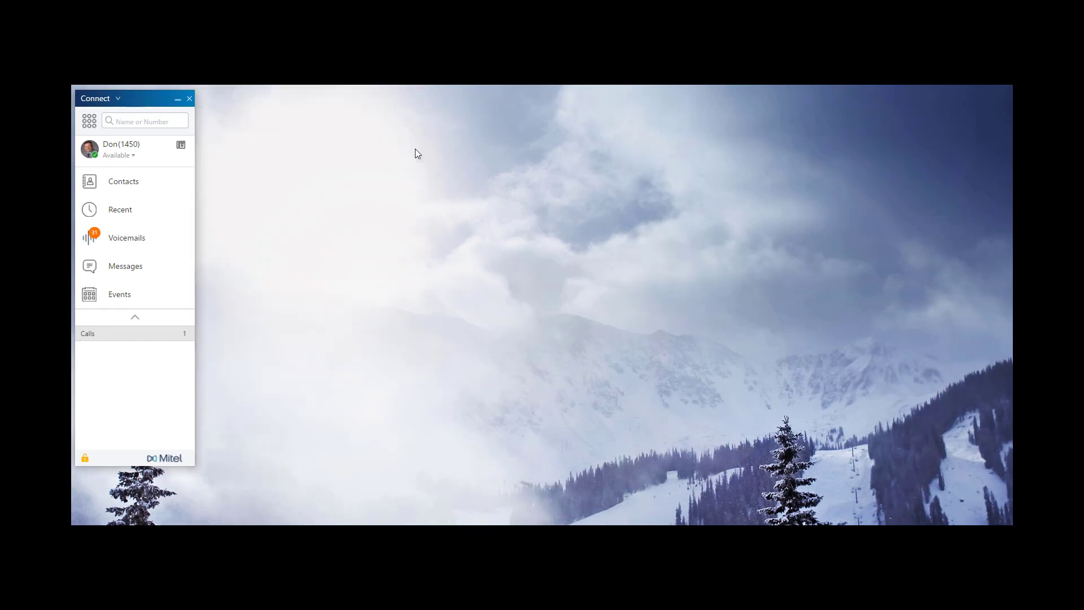